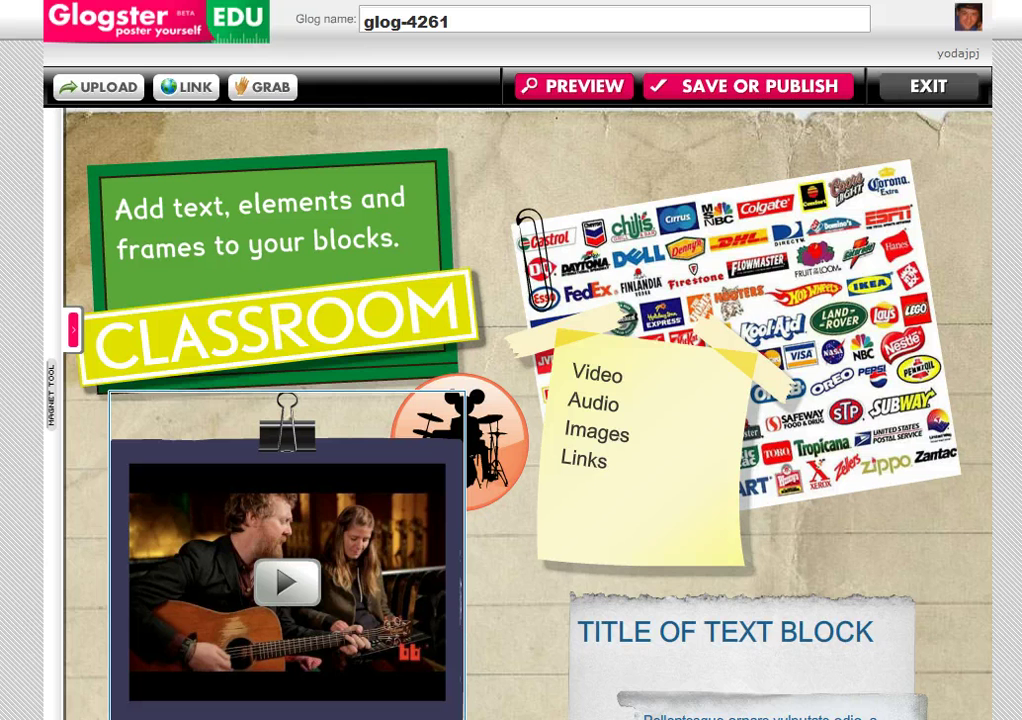
# Replace the default glog name 'glog-4261' with 'Mr. J webpage'.
pyautogui.click(406, 212)
pyautogui.click(416, 27)
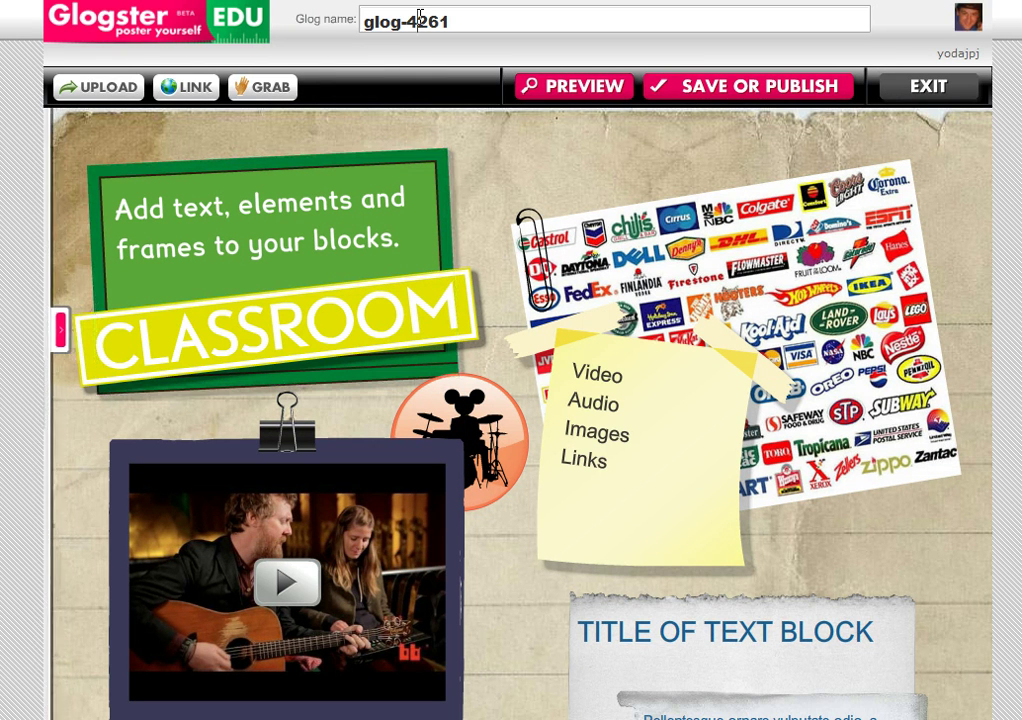
pyautogui.moveTo(454, 23); pyautogui.dragTo(350, 25)
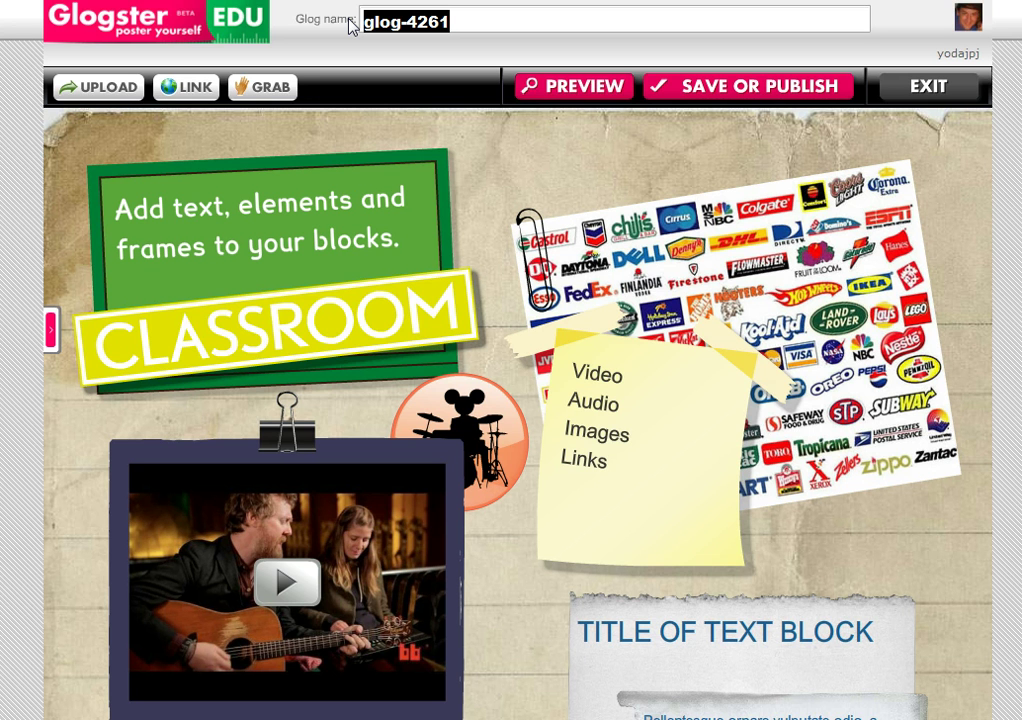
pyautogui.write('Mr. J')
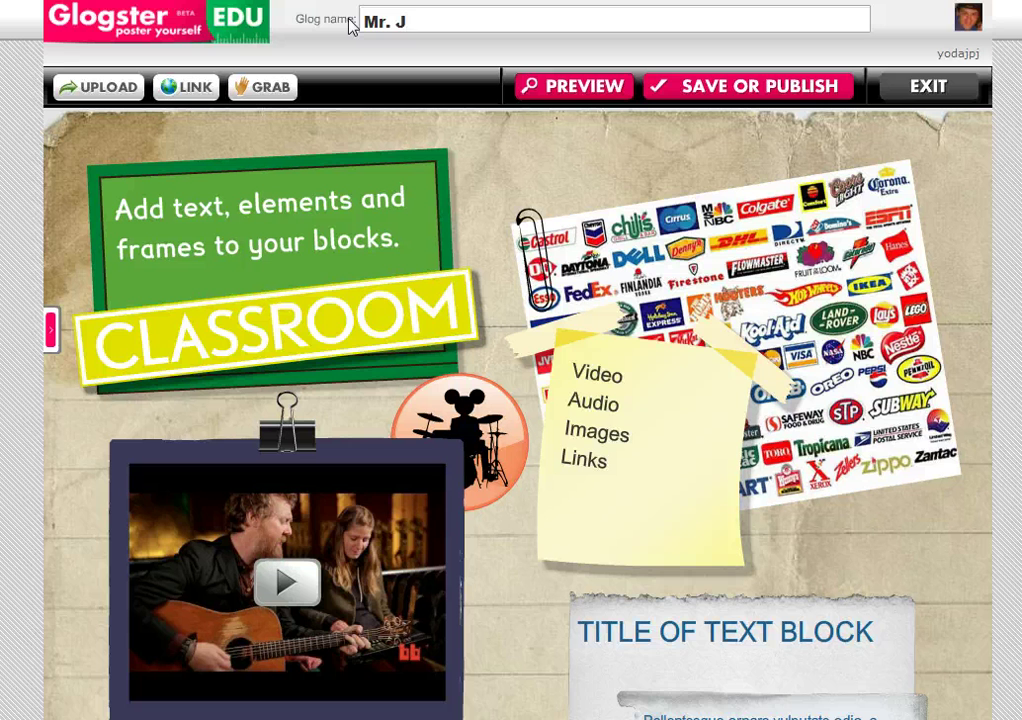
pyautogui.write(' webpage')
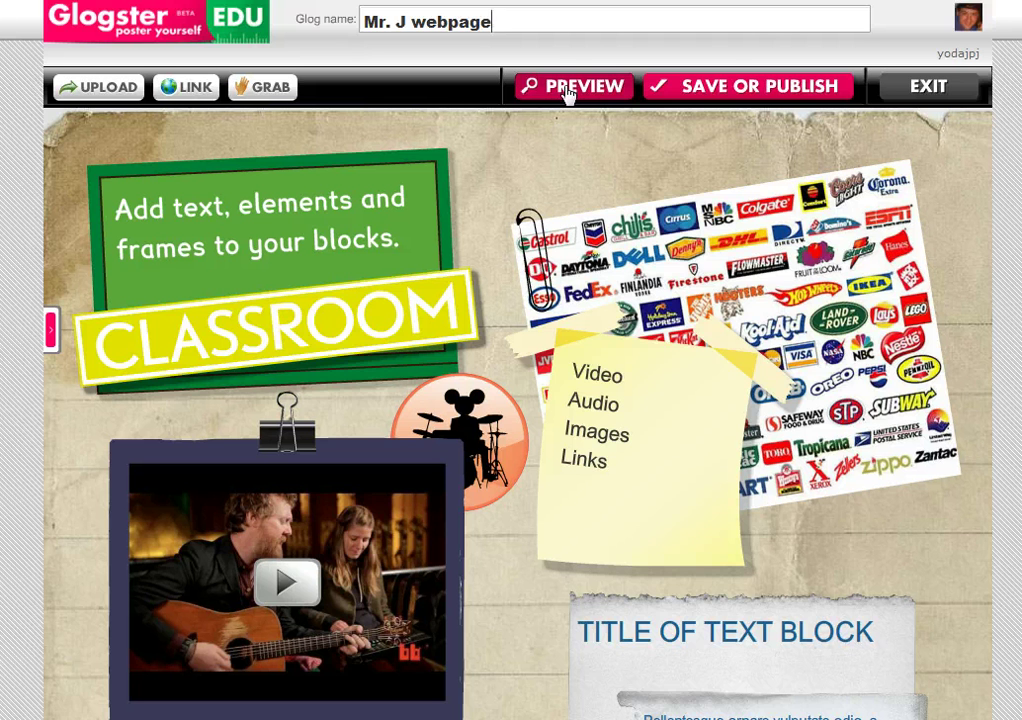
# Save and publish the Mr. J webpage glog marked as Finished in the School category.
pyautogui.click(787, 92)
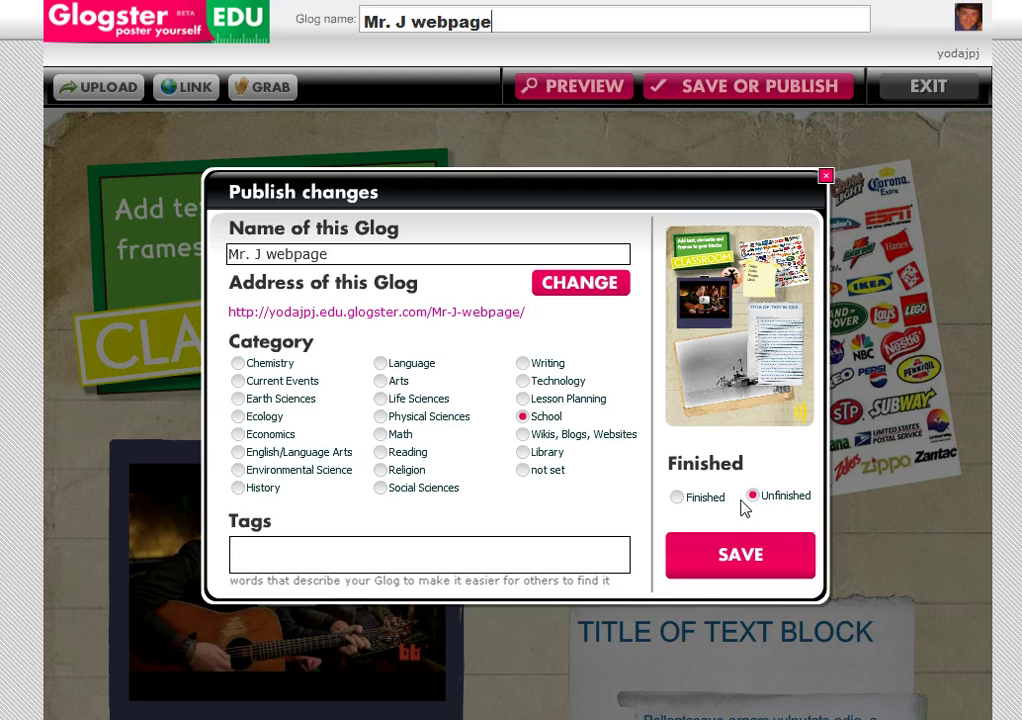
pyautogui.click(704, 498)
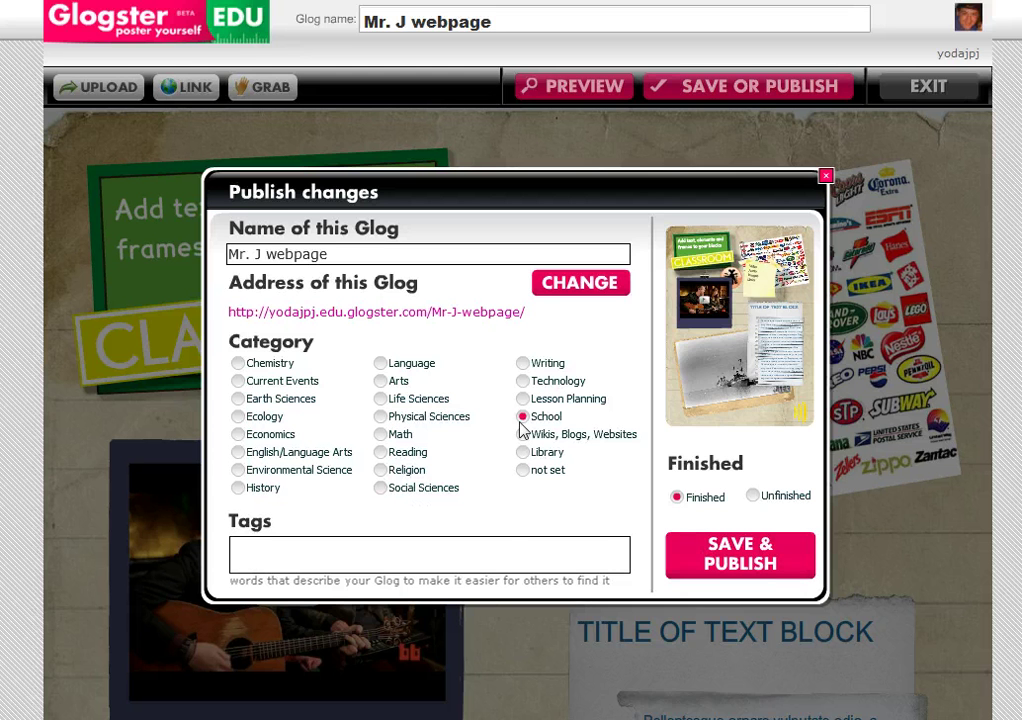
pyautogui.click(506, 552)
pyautogui.click(674, 570)
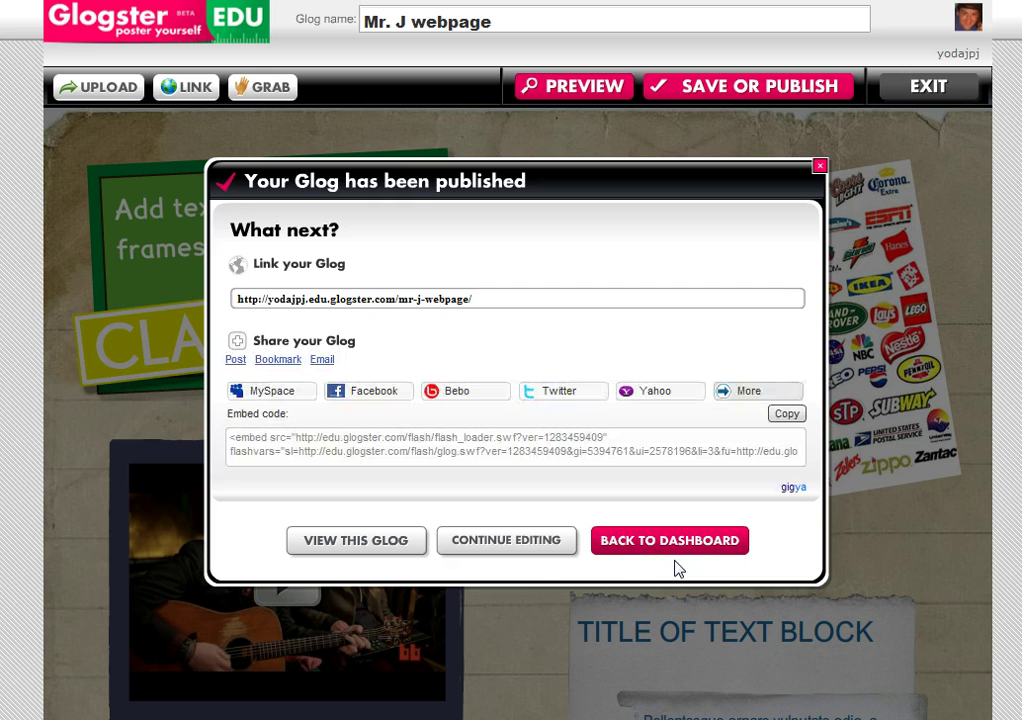
# Copy the published glog's link and embed code, then go back to My dashboard.
pyautogui.click(450, 304)
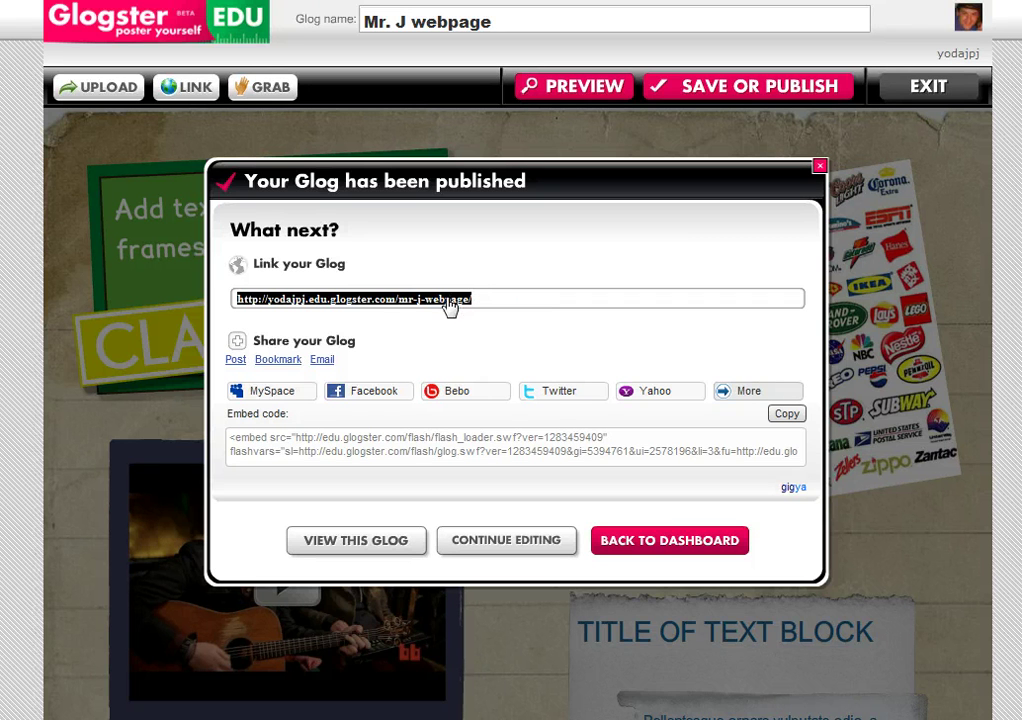
pyautogui.click(653, 448)
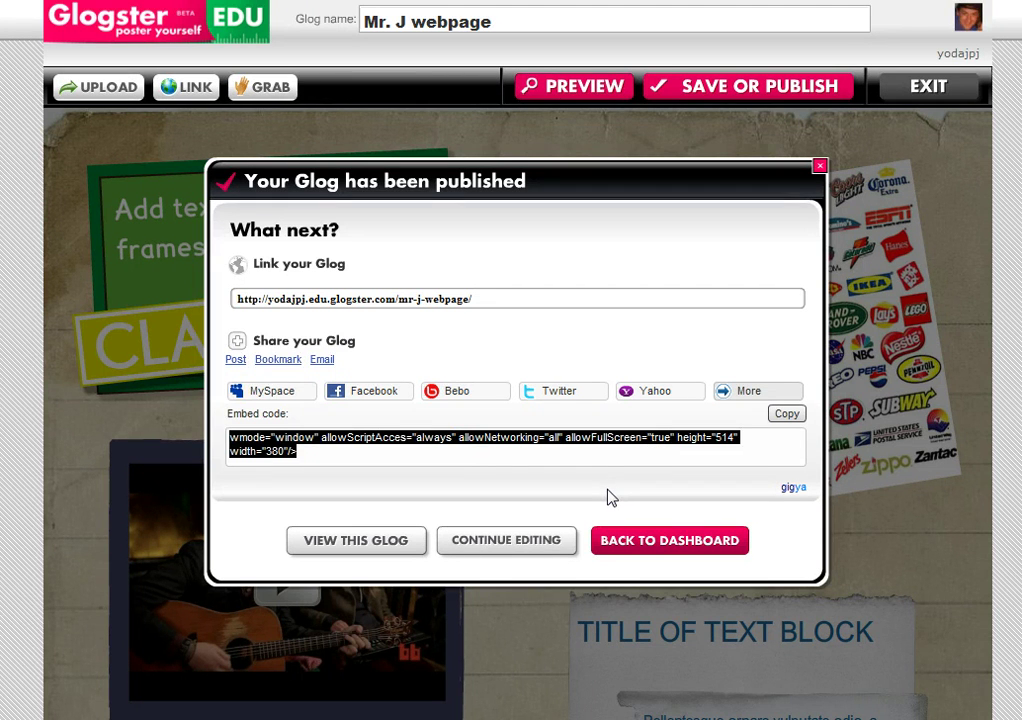
pyautogui.click(639, 549)
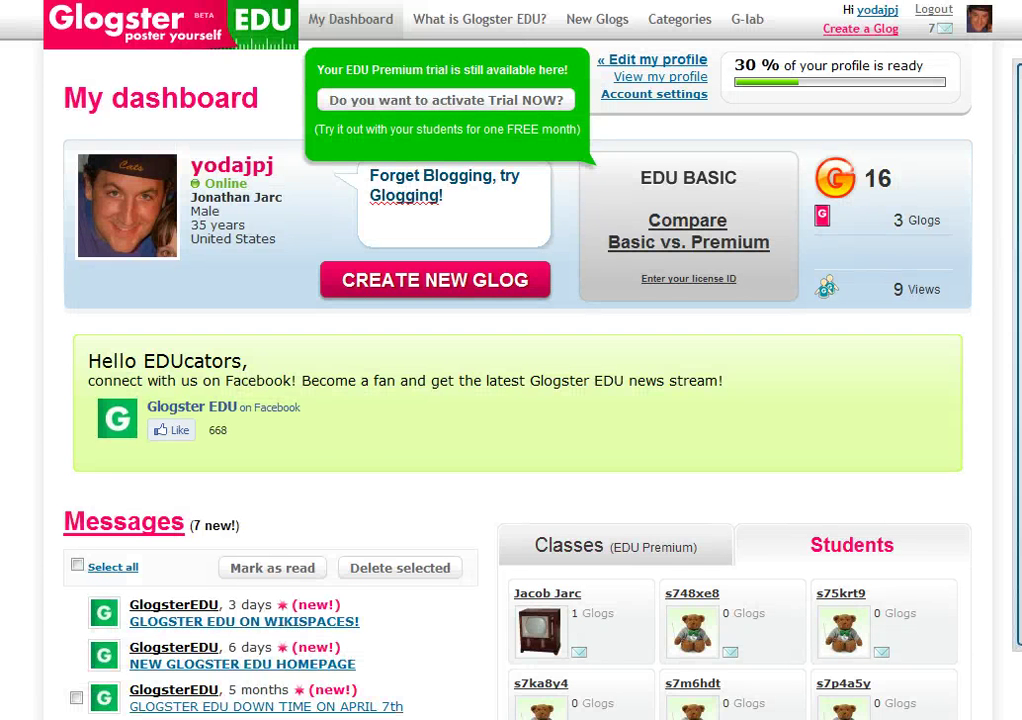
# Copy the Mr. J webpage glog's link URL, then reopen that glog in the editor.
pyautogui.scroll(-3, 511, 400)
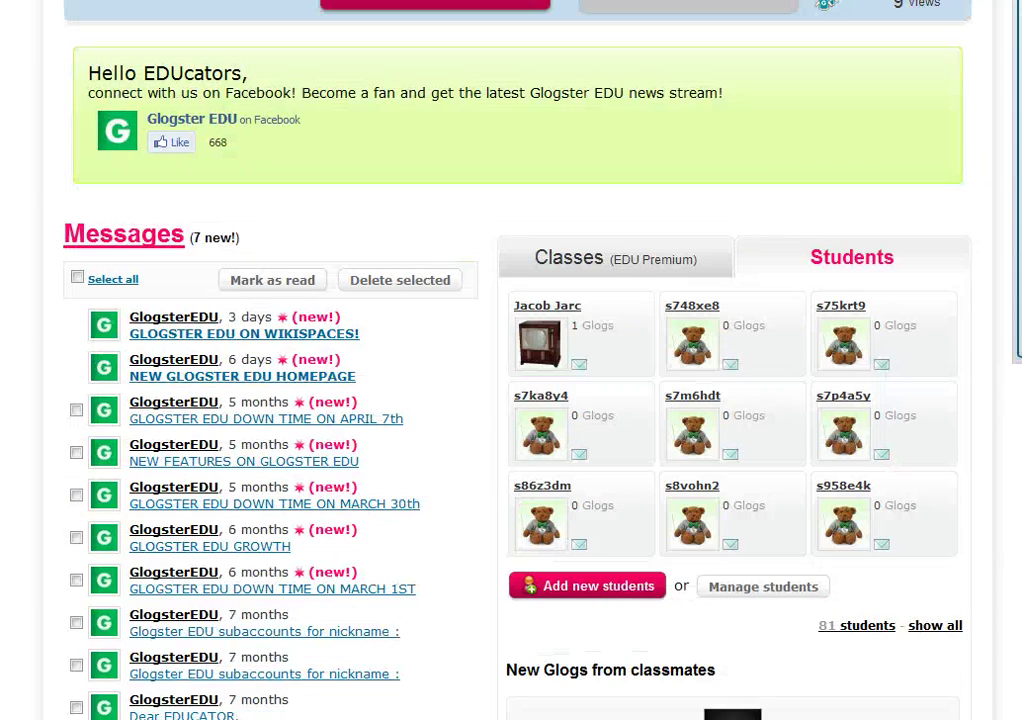
pyautogui.scroll(-12, 511, 400)
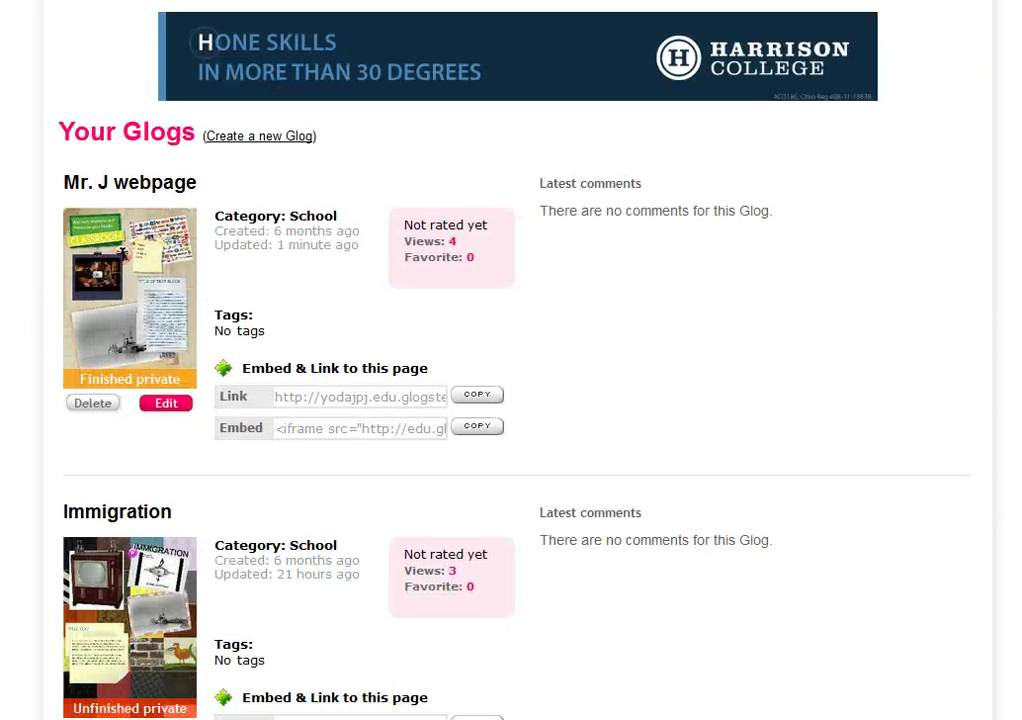
pyautogui.scroll(-2, 953, 407)
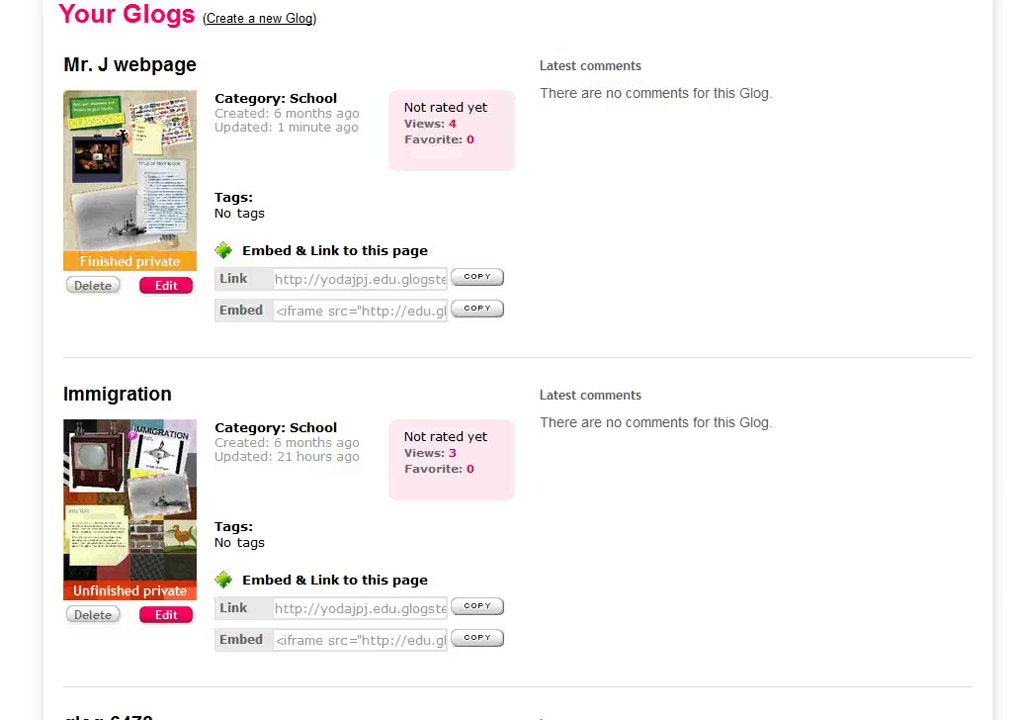
pyautogui.click(317, 281)
pyautogui.click(318, 311)
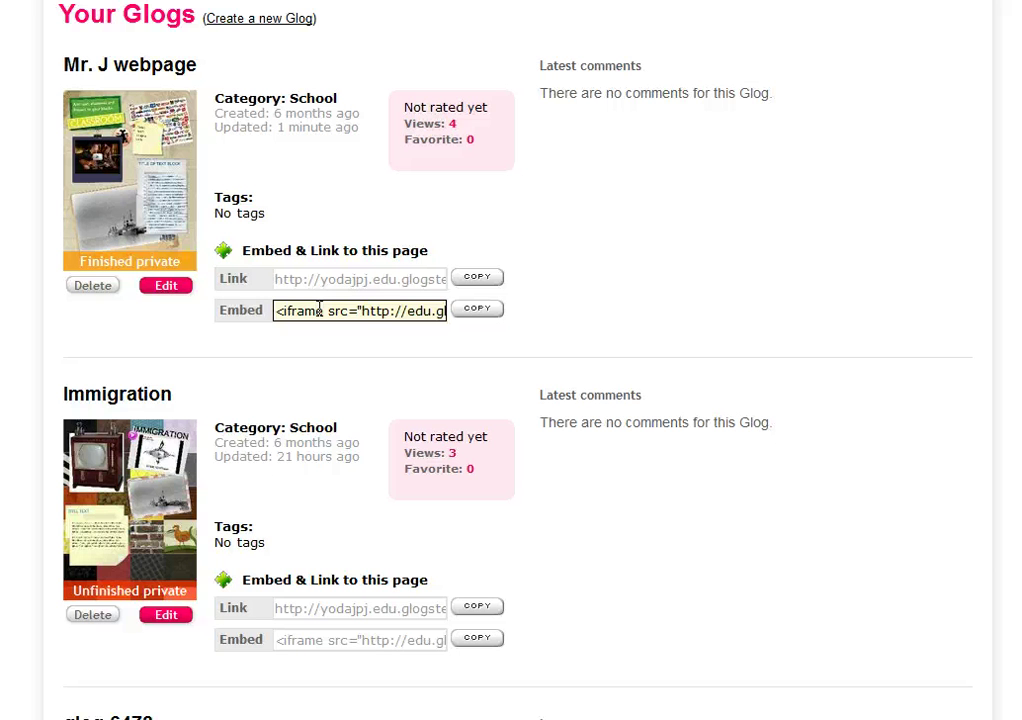
pyautogui.click(327, 281)
pyautogui.hotkey('ctrl', 'a')
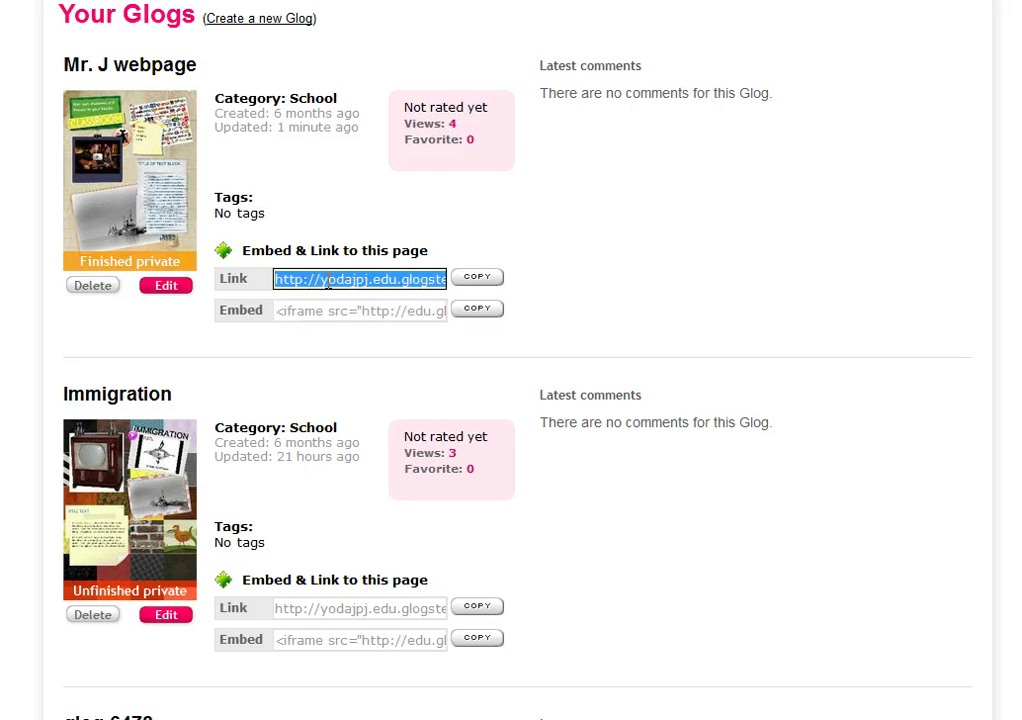
pyautogui.rightClick(327, 281)
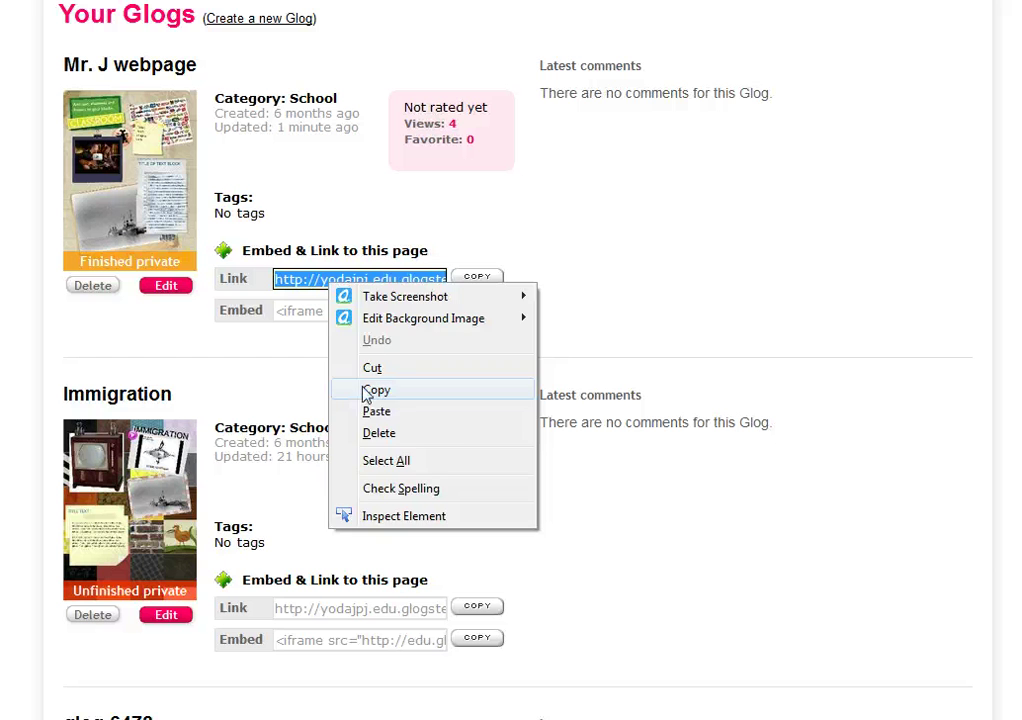
pyautogui.click(340, 392)
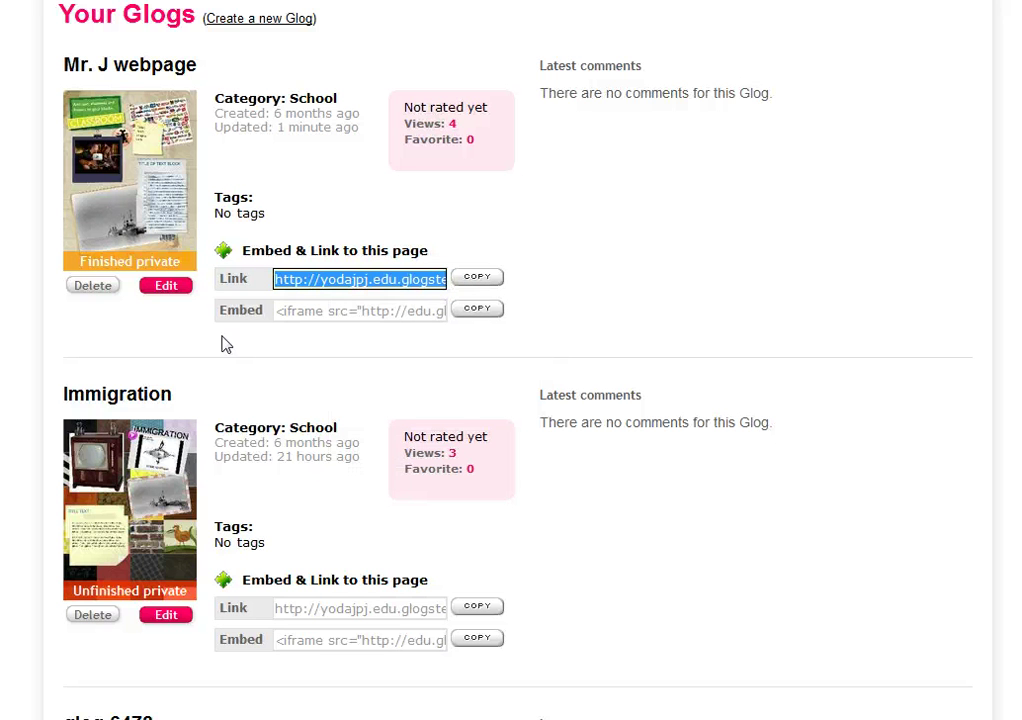
pyautogui.click(176, 288)
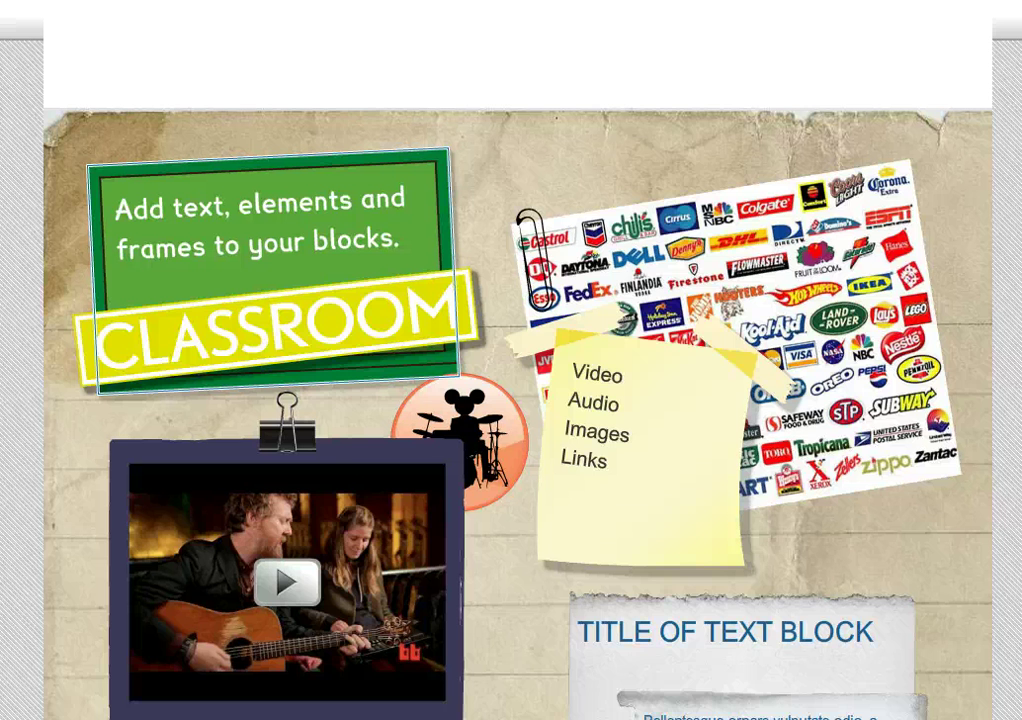
# Hyperlink the yellow sound-wave graphic to the glog-6478 URL.
pyautogui.scroll(-4, 511, 400)
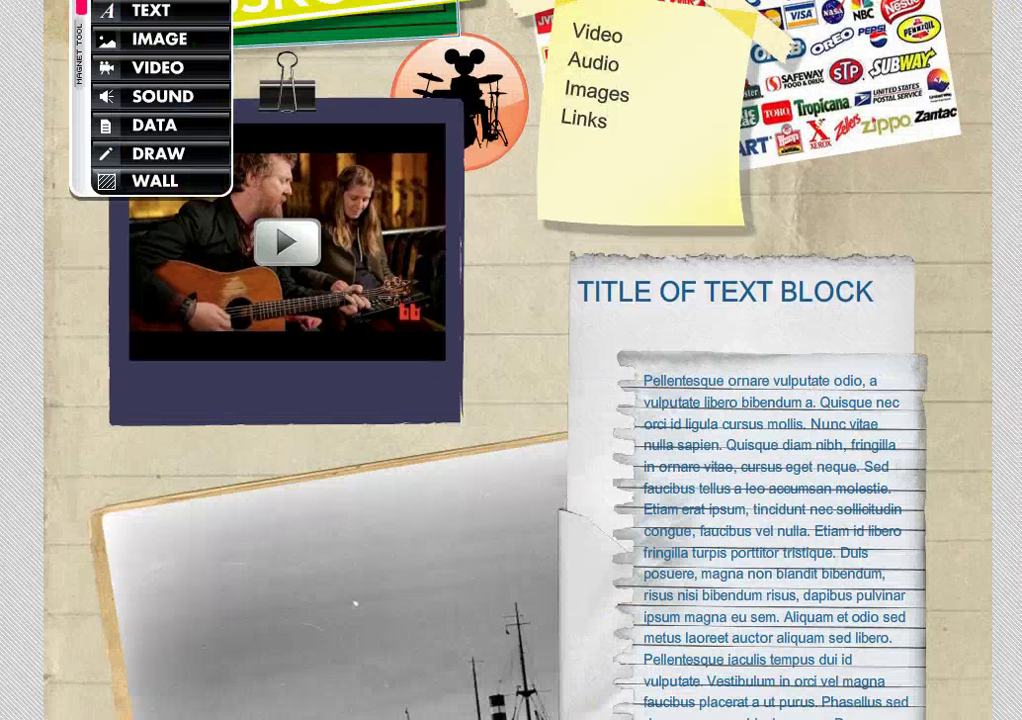
pyautogui.scroll(-6, 511, 360)
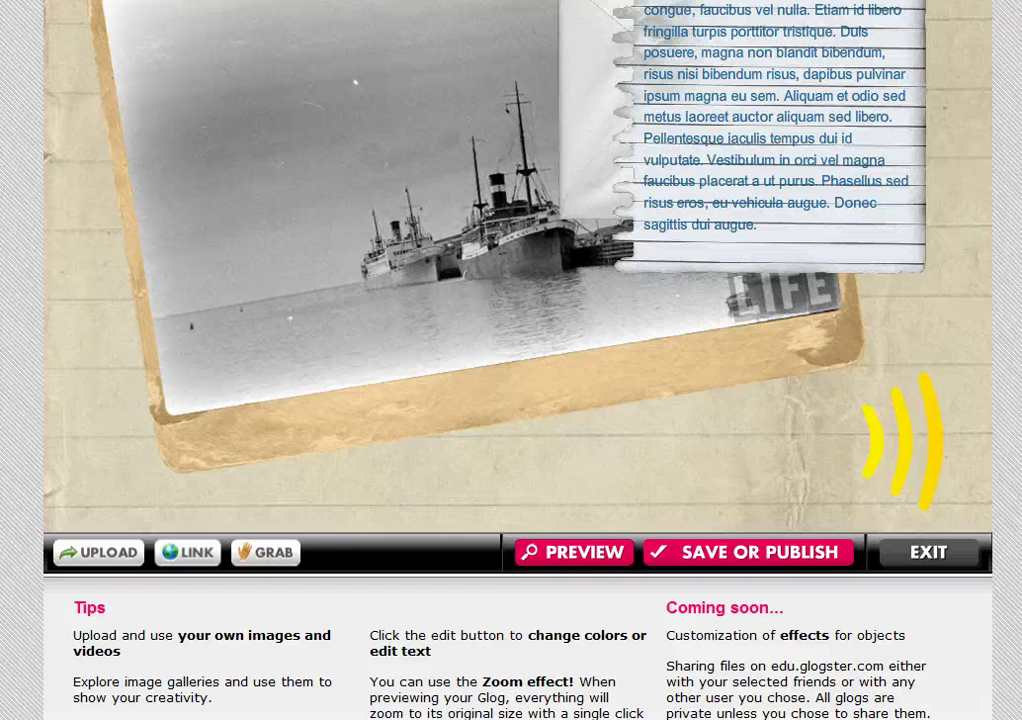
pyautogui.click(912, 470)
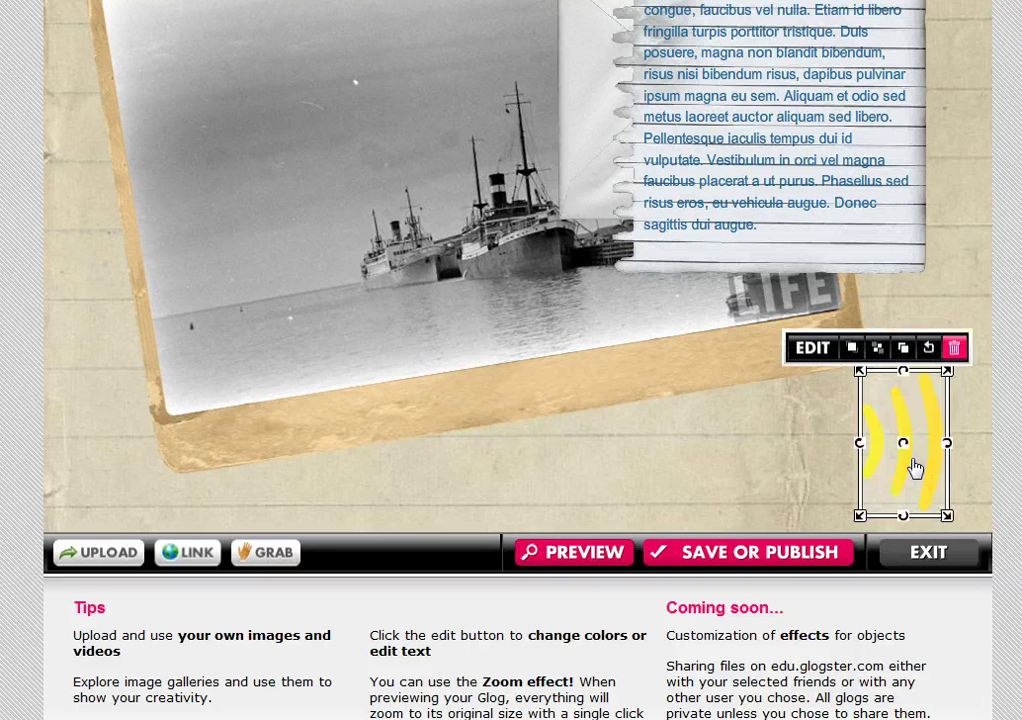
pyautogui.click(810, 347)
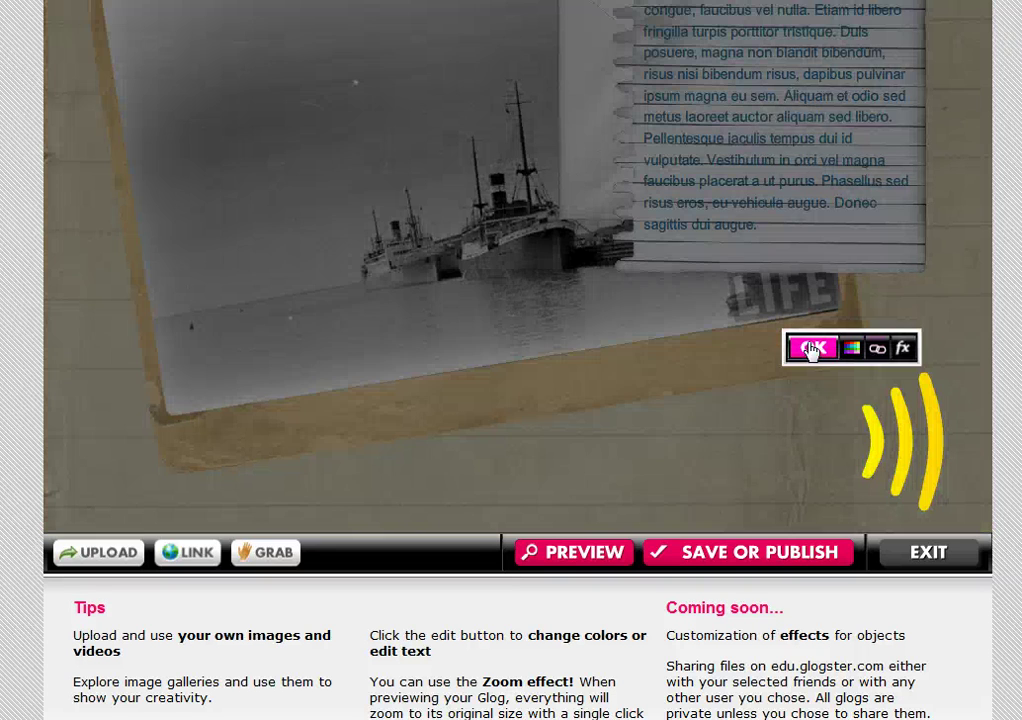
pyautogui.click(877, 349)
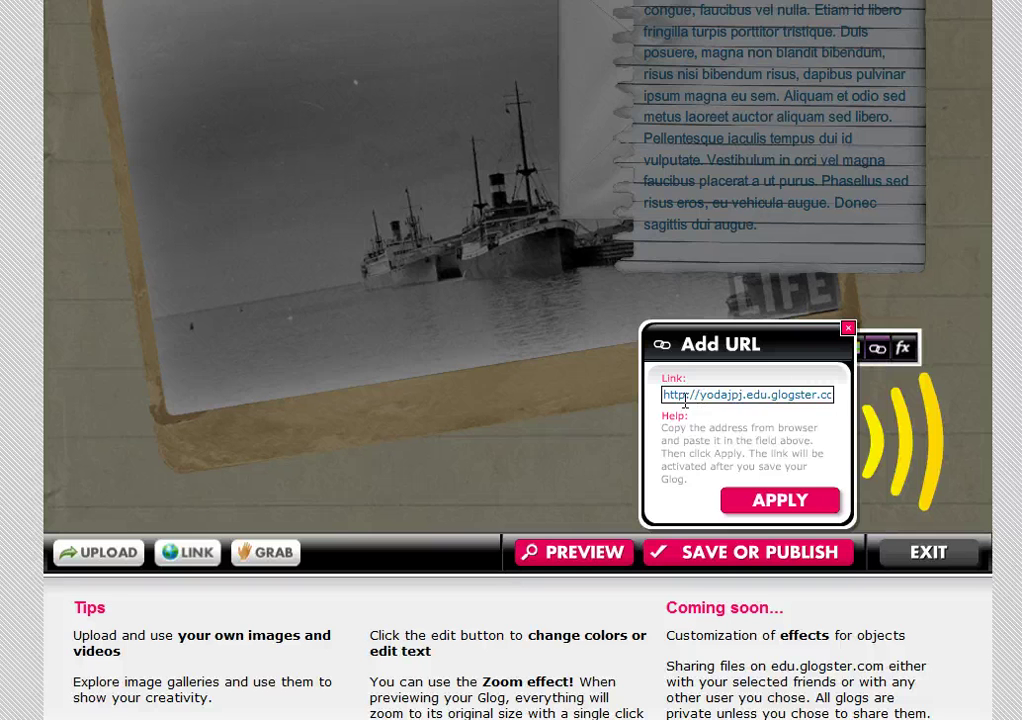
pyautogui.moveTo(677, 400); pyautogui.dragTo(866, 413)
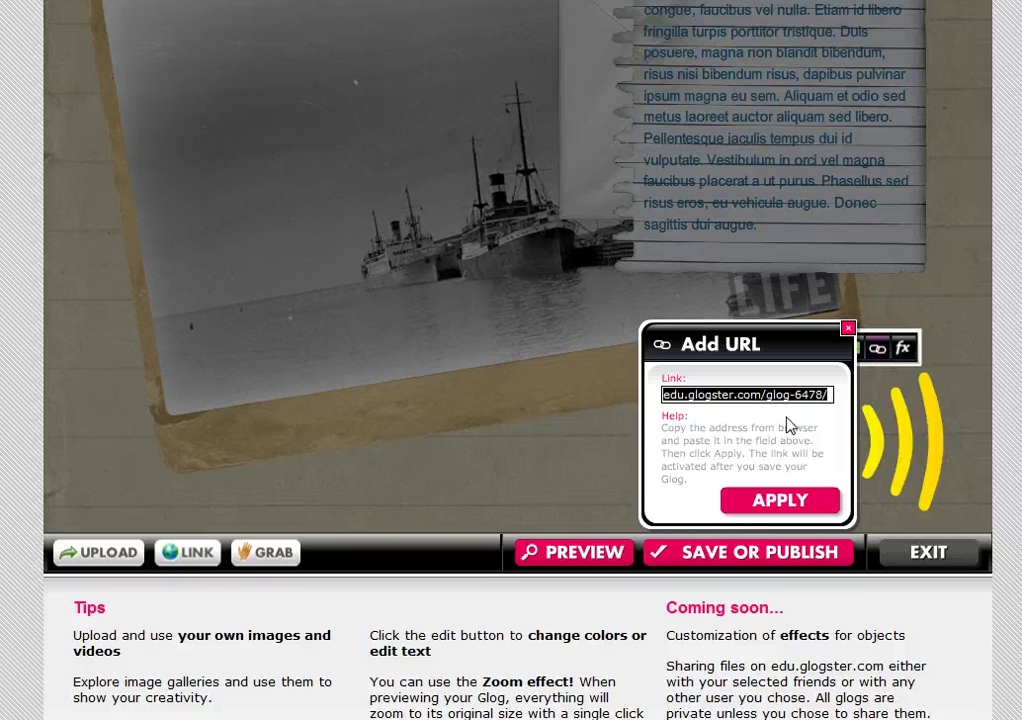
pyautogui.click(790, 499)
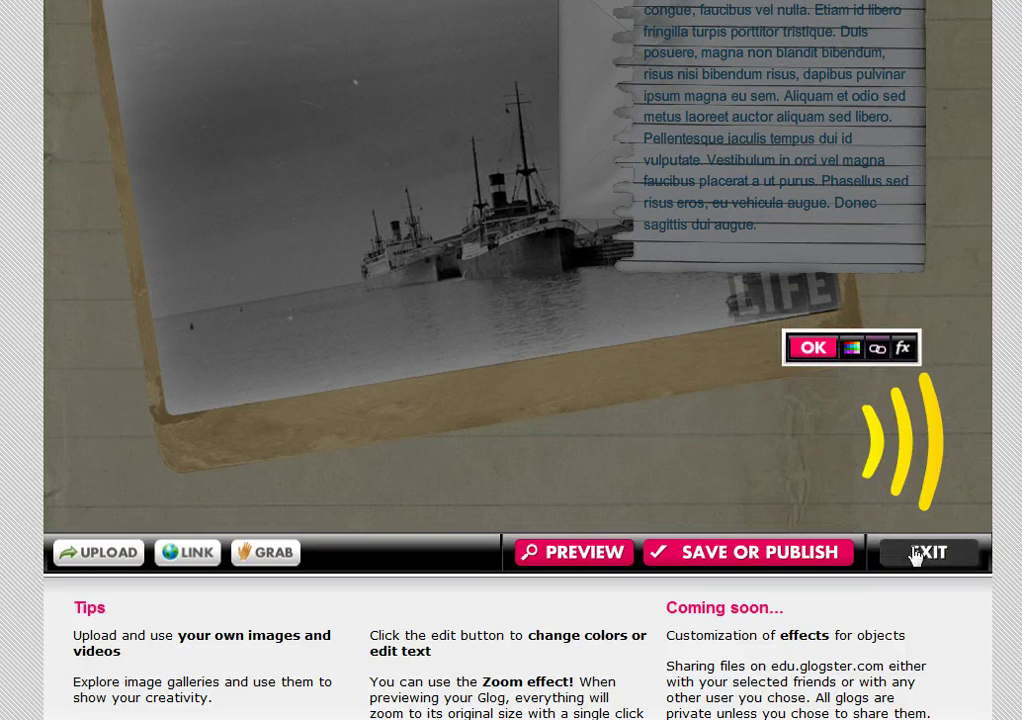
# Republish the Mr. J webpage glog and view its published page.
pyautogui.click(816, 348)
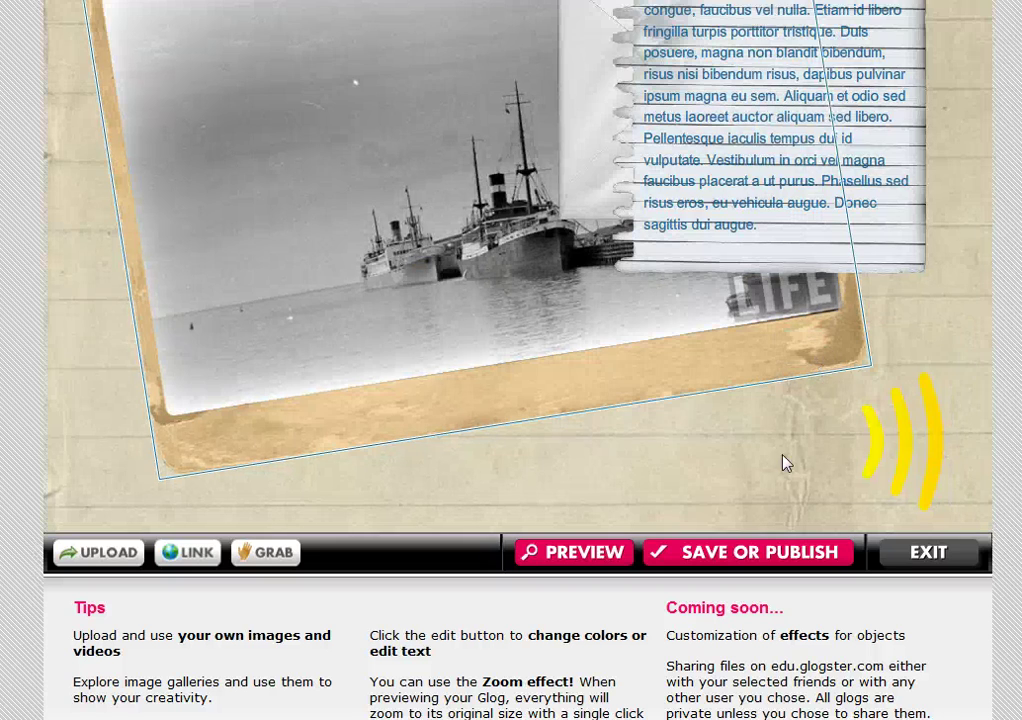
pyautogui.click(726, 556)
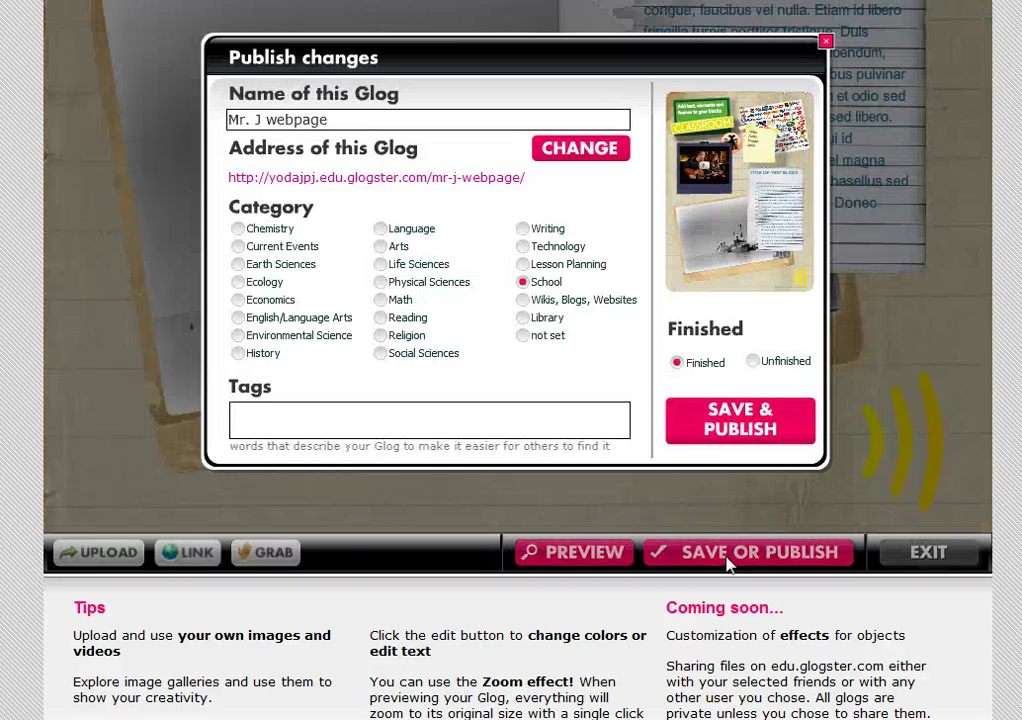
pyautogui.click(720, 432)
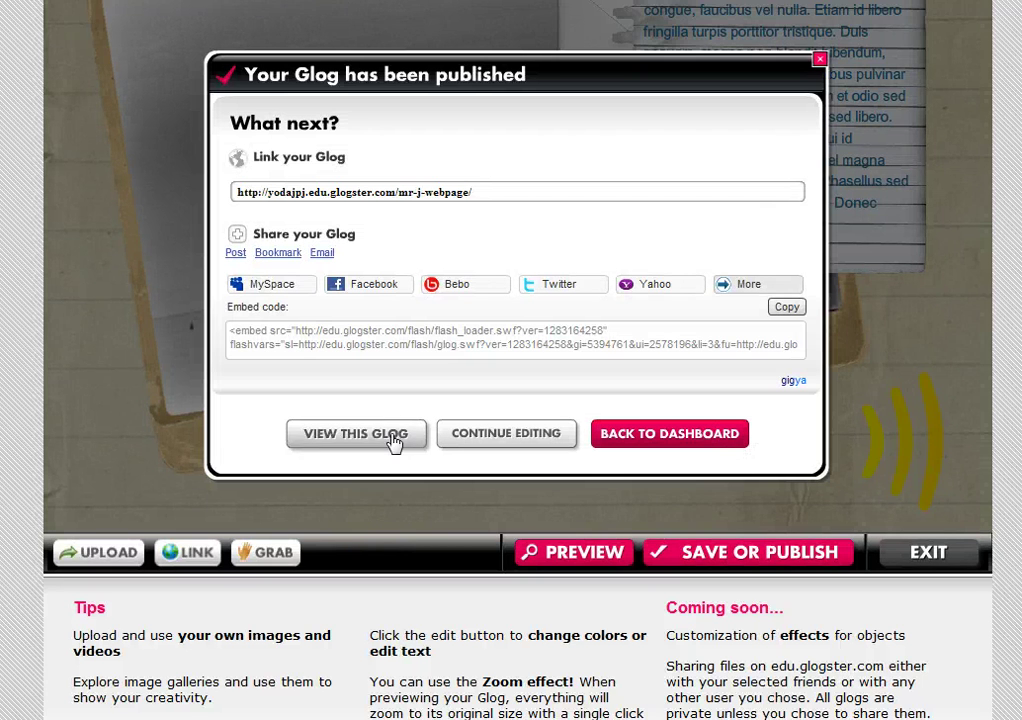
pyautogui.click(395, 441)
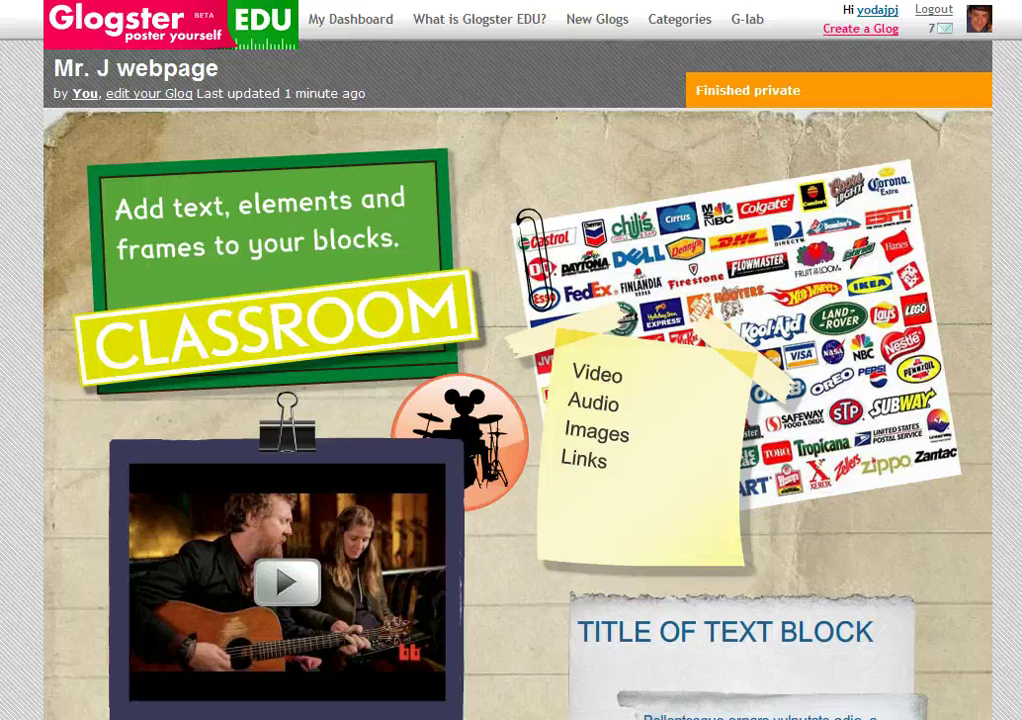
# Scroll through the glog-6478 'Influence of T.V.' poster down to the Basic Principles text.
pyautogui.scroll(-1, 511, 360)
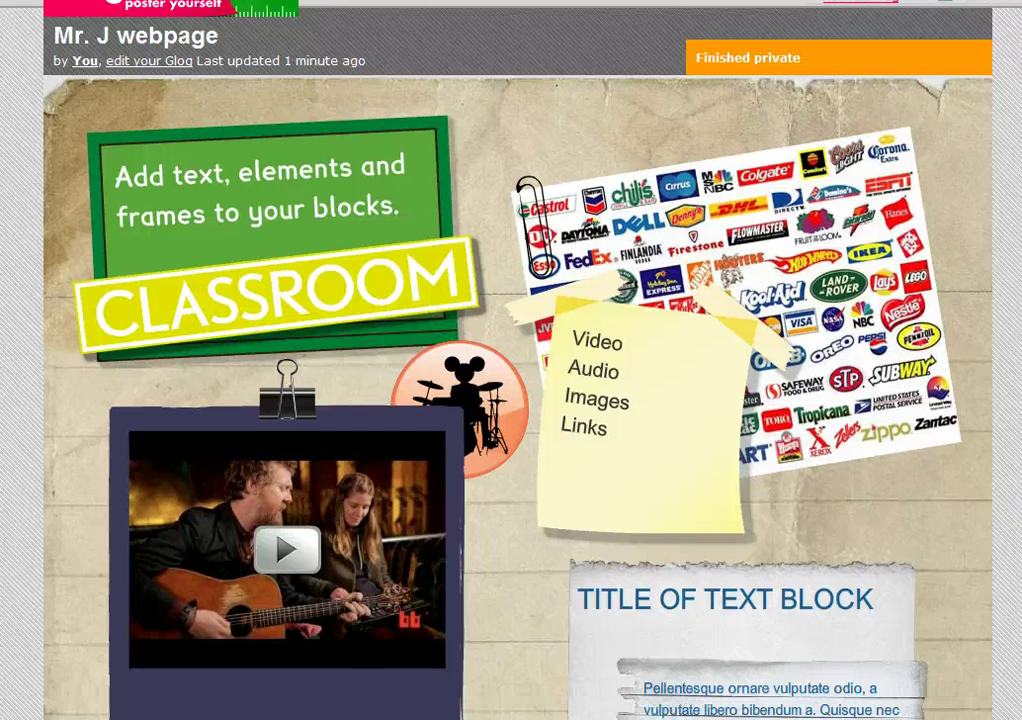
pyautogui.scroll(-10, 511, 360)
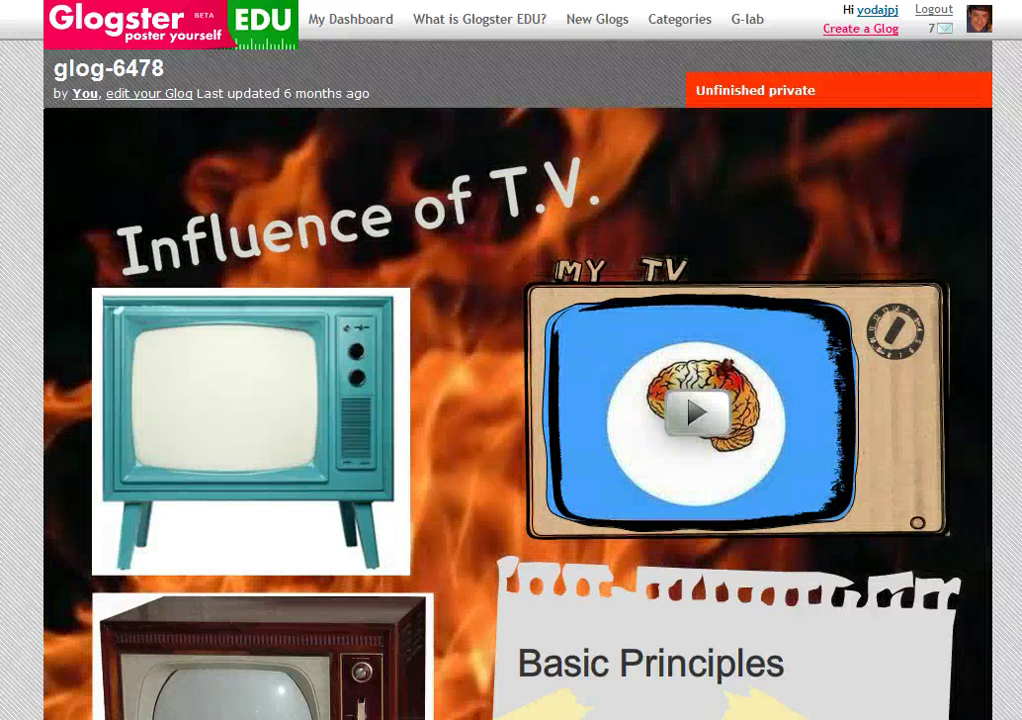
pyautogui.scroll(-2, 511, 400)
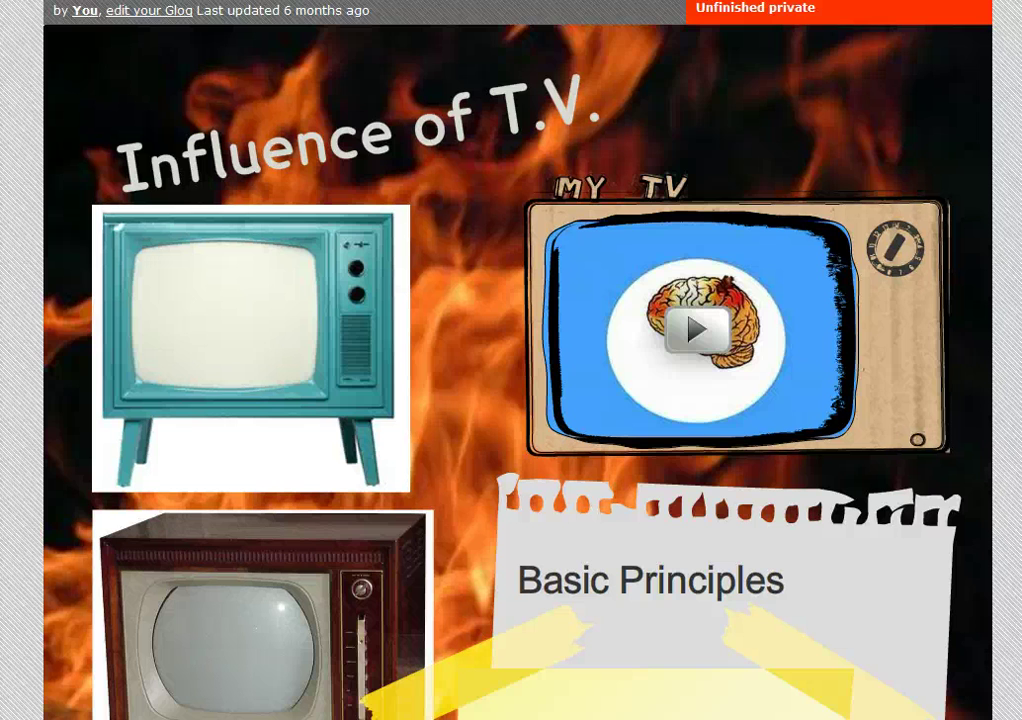
pyautogui.scroll(-6, 511, 400)
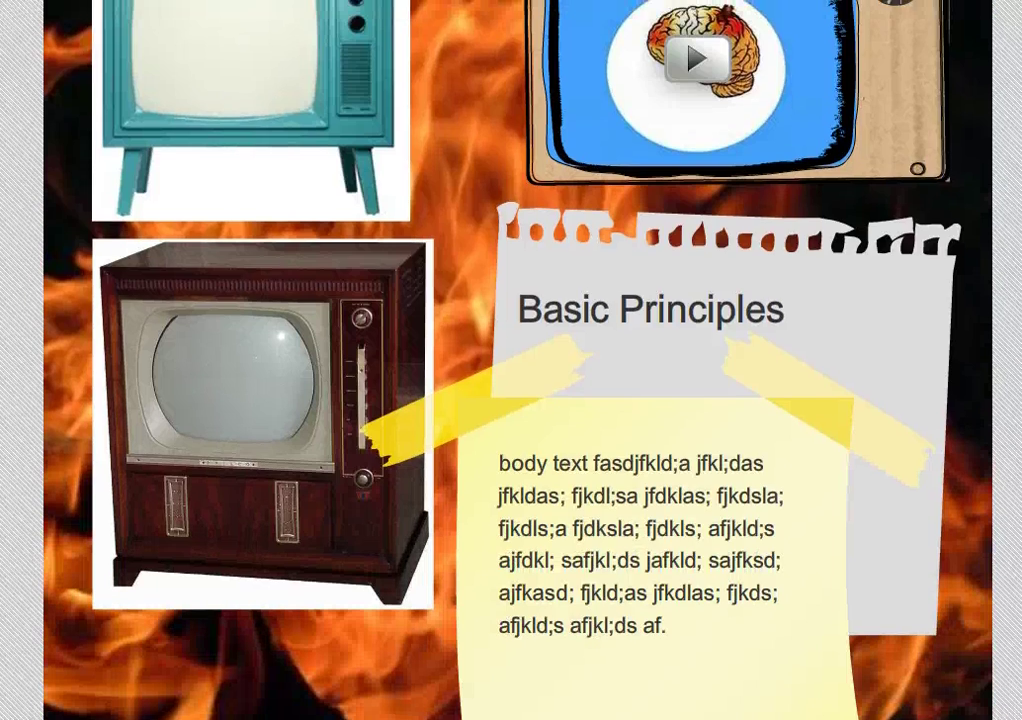